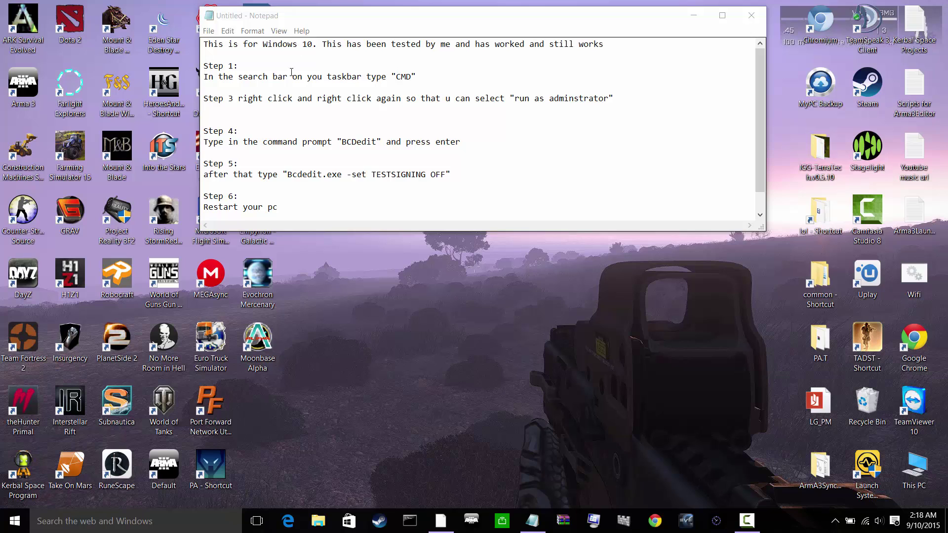
# Step: Open Command Prompt as administrator and place its window below the Notepad instructions
pyautogui.rightClick(409, 523)
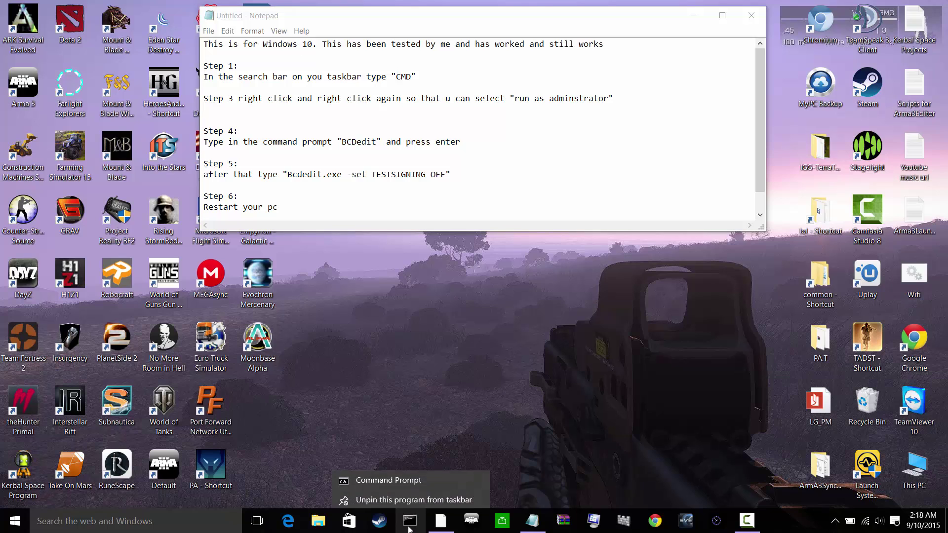
pyautogui.rightClick(410, 479)
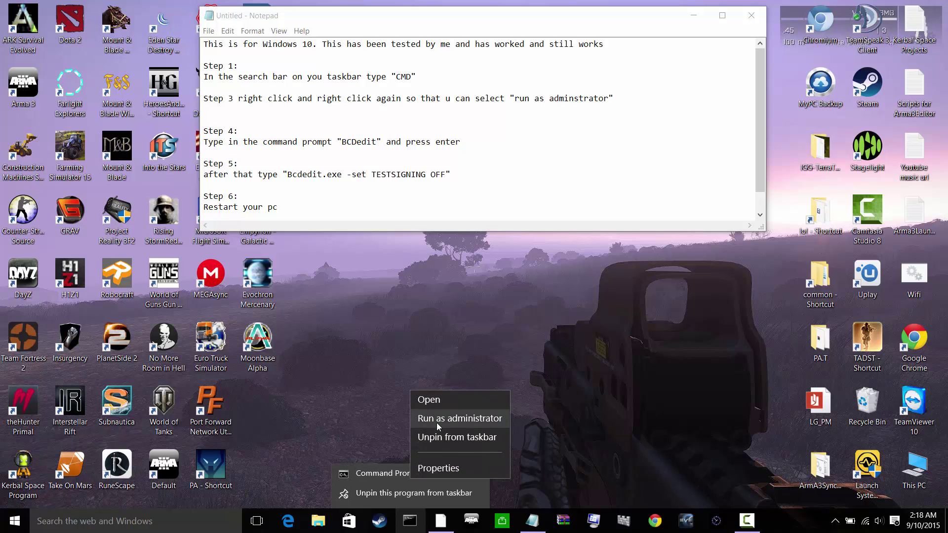
pyautogui.click(437, 418)
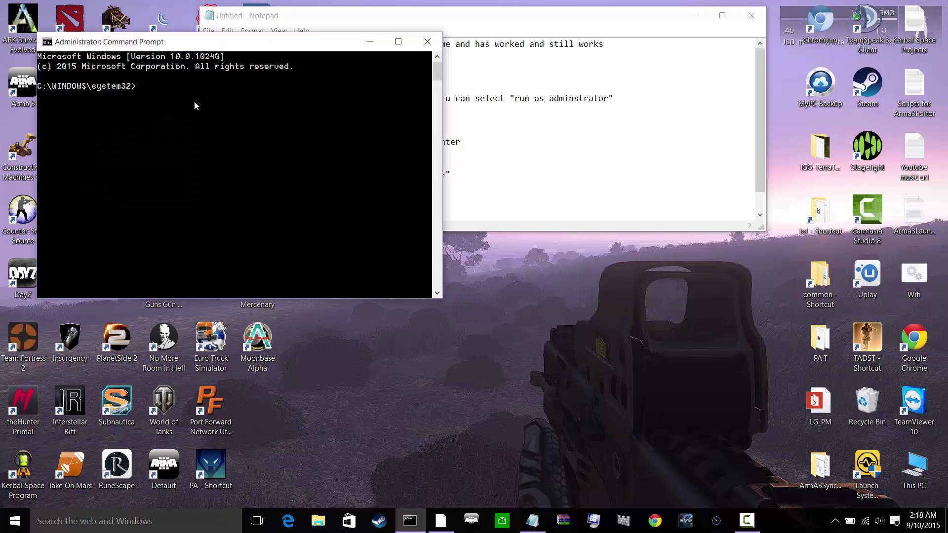
pyautogui.moveTo(179, 46); pyautogui.dragTo(413, 252)
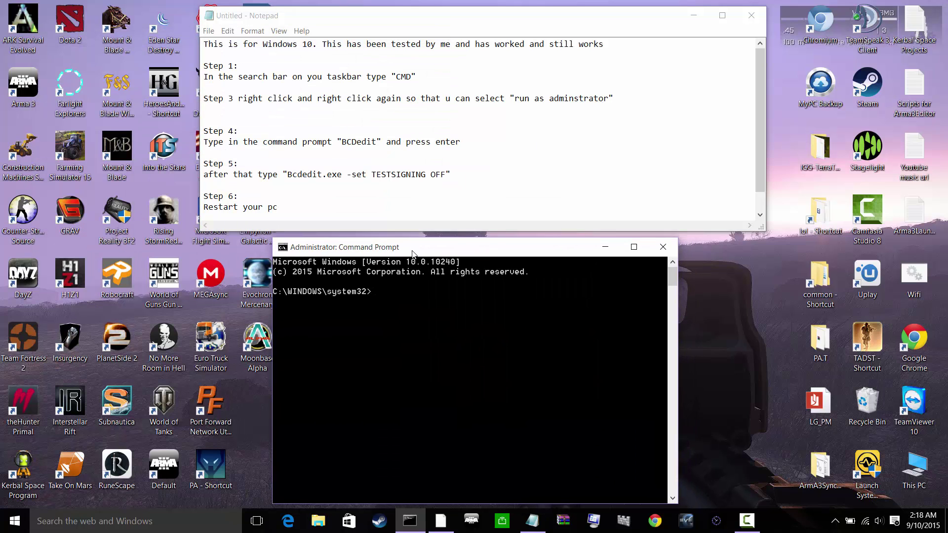
# Step: Copy the BCDedit command from step 4 of the Notepad instructions and run it in Command Prompt
pyautogui.click(342, 143)
pyautogui.moveTo(342, 143); pyautogui.dragTo(374, 141)
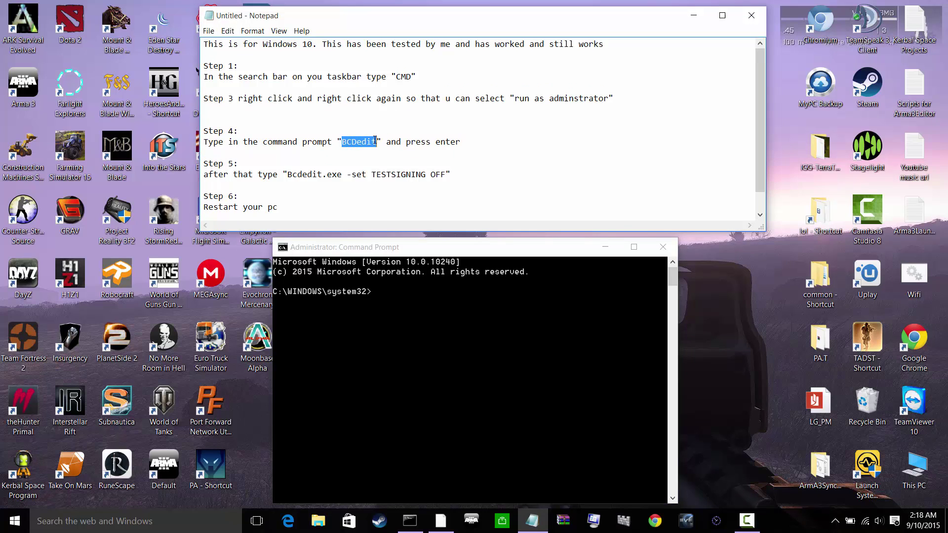
pyautogui.rightClick(359, 140)
pyautogui.click(385, 175)
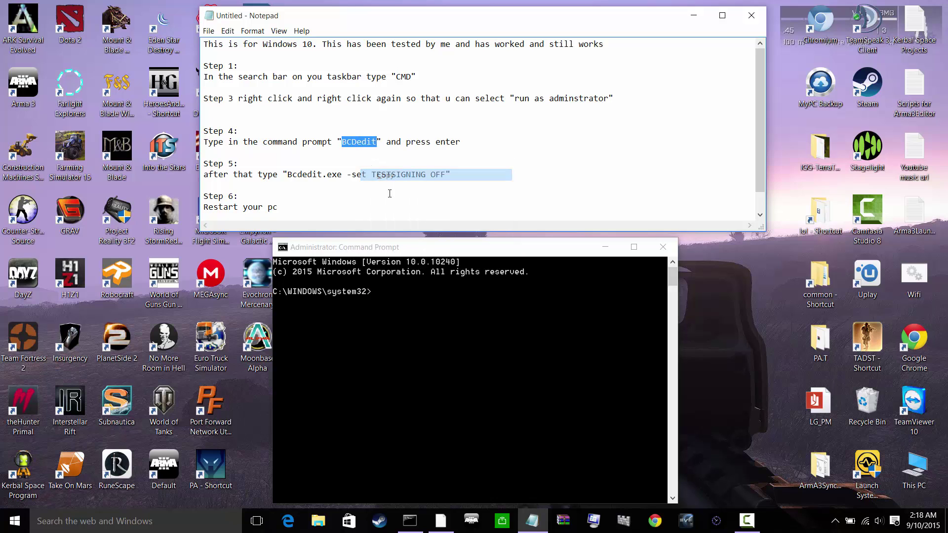
pyautogui.click(395, 289)
pyautogui.rightClick(395, 292)
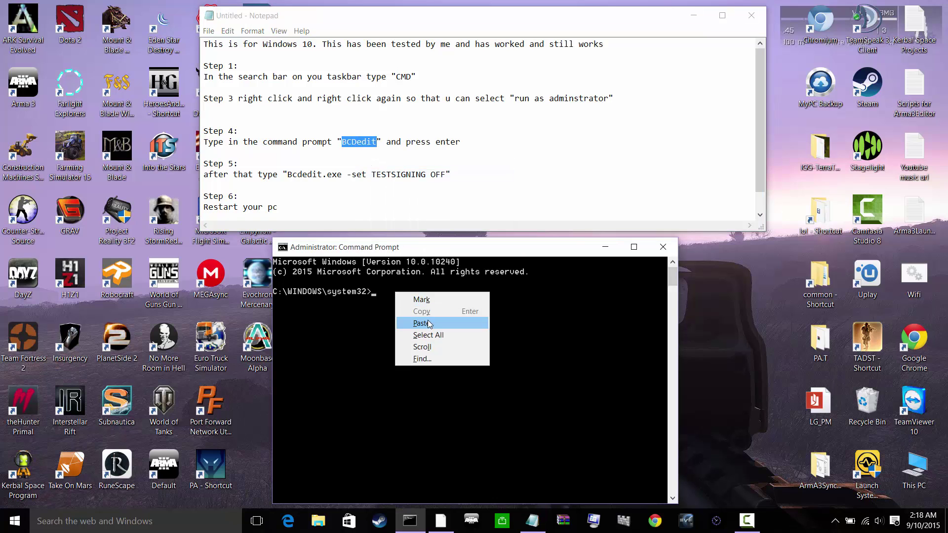
pyautogui.click(429, 324)
pyautogui.press('Return')
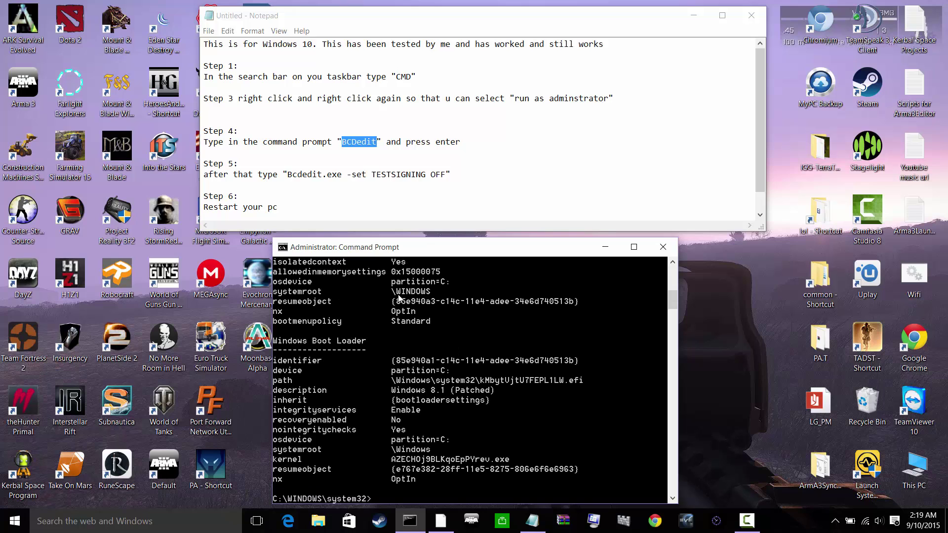
# Step: Examine the BCDedit output for the boot manager and boot loader entries, including the testsigning setting
pyautogui.scroll(5, 370, 297)
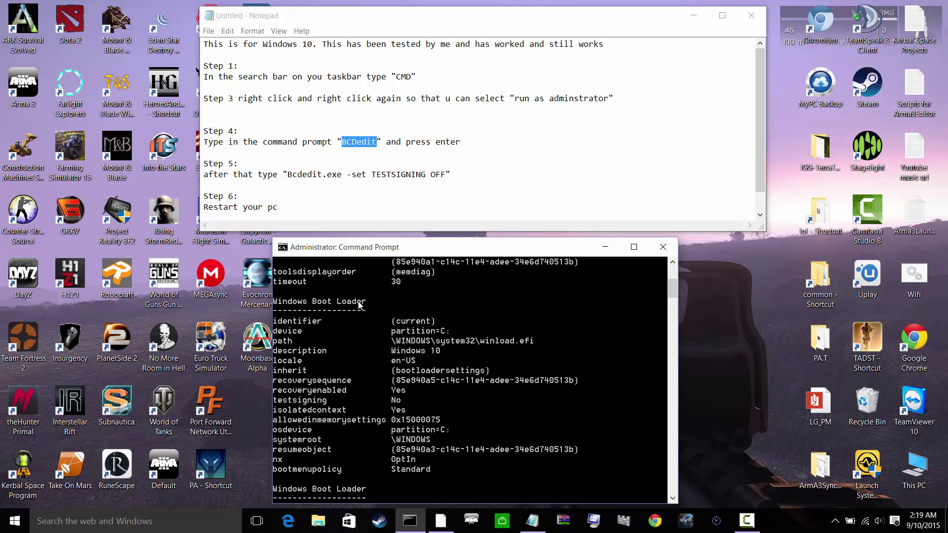
pyautogui.scroll(5, 360, 305)
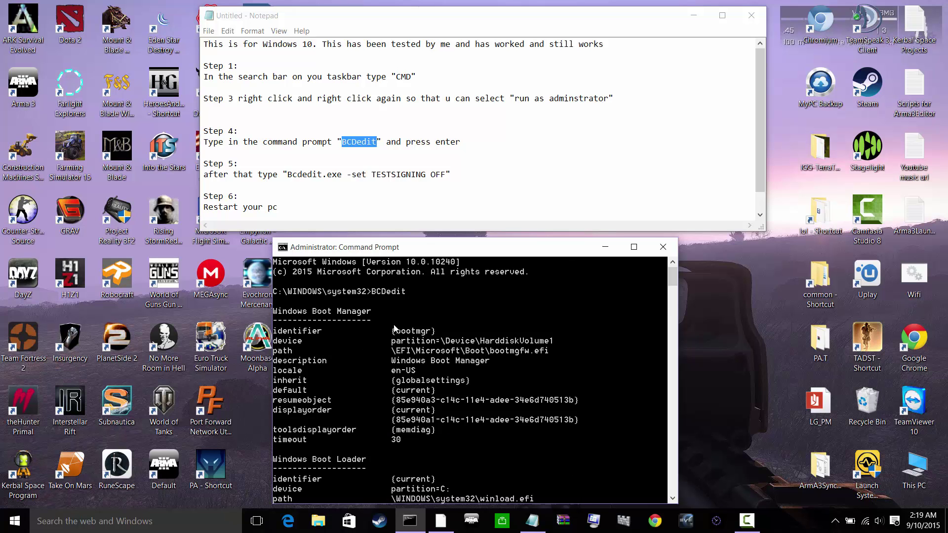
pyautogui.scroll(-1, 462, 385)
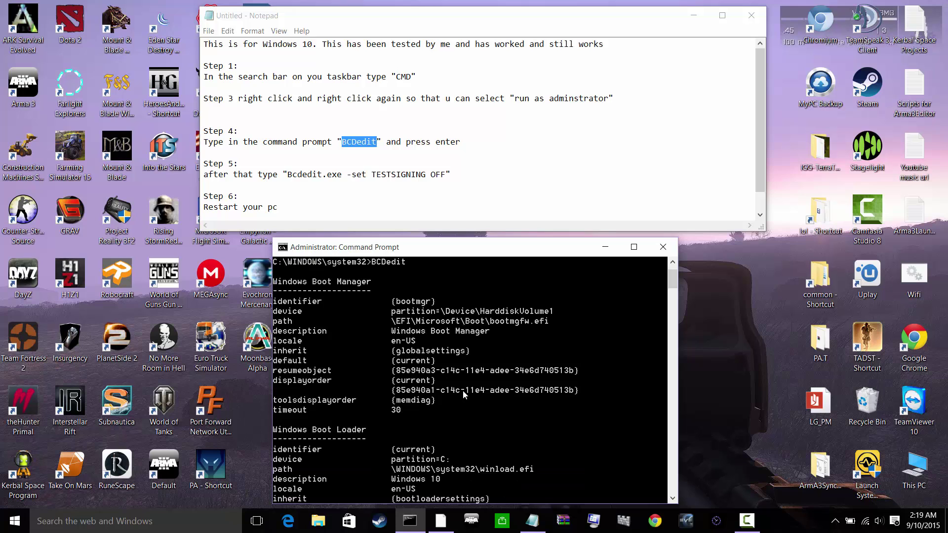
pyautogui.scroll(-8, 463, 391)
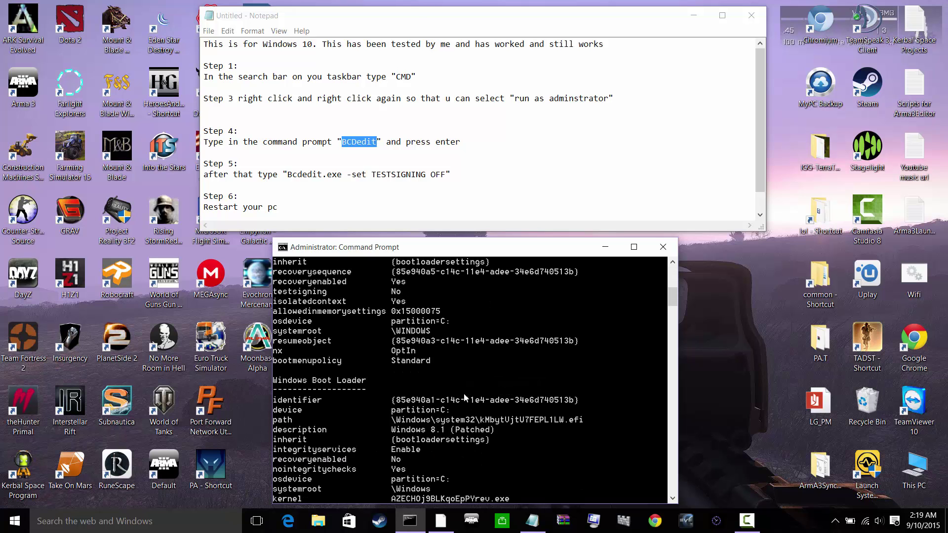
pyautogui.scroll(-4, 464, 395)
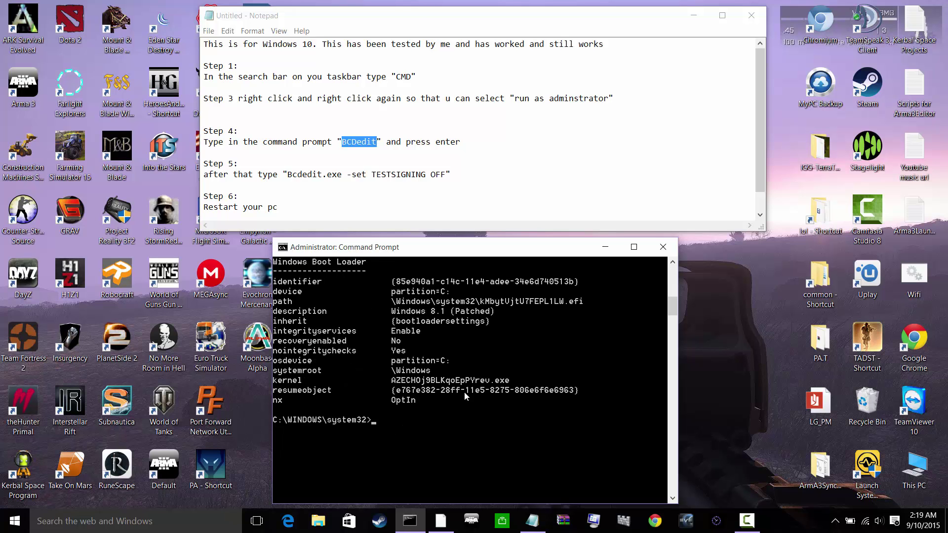
pyautogui.scroll(-2, 464, 392)
# Step: Copy "Bcdedit.exe -set TESTSIGNING OFF" from step 5 of the Notepad instructions and run it in Command Prompt
pyautogui.click(234, 161)
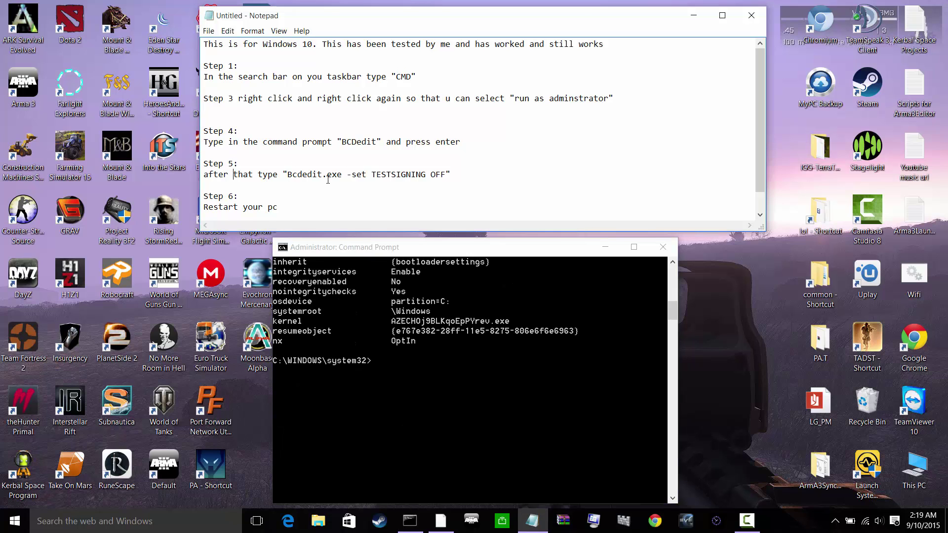
pyautogui.moveTo(288, 174); pyautogui.dragTo(446, 175)
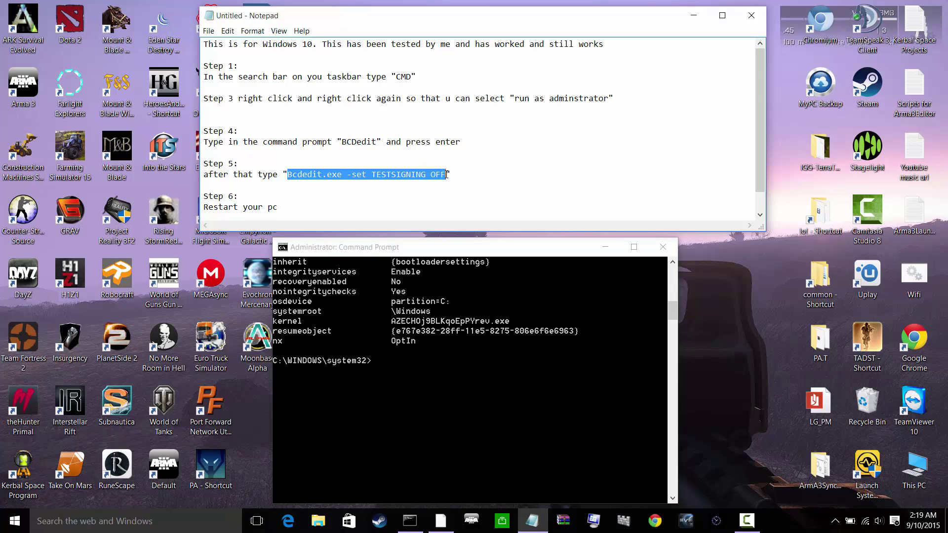
pyautogui.rightClick(400, 177)
pyautogui.click(461, 203)
pyautogui.click(391, 361)
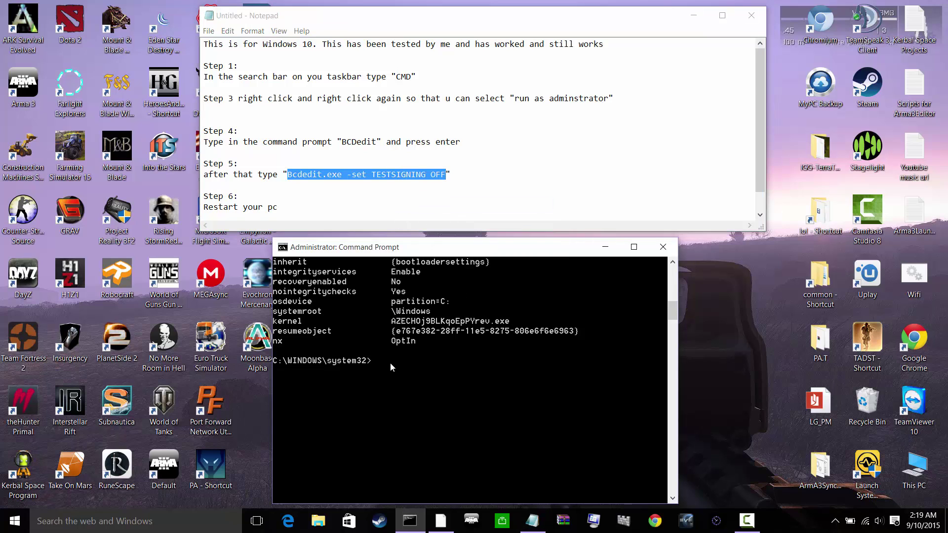
pyautogui.rightClick(384, 366)
pyautogui.click(398, 394)
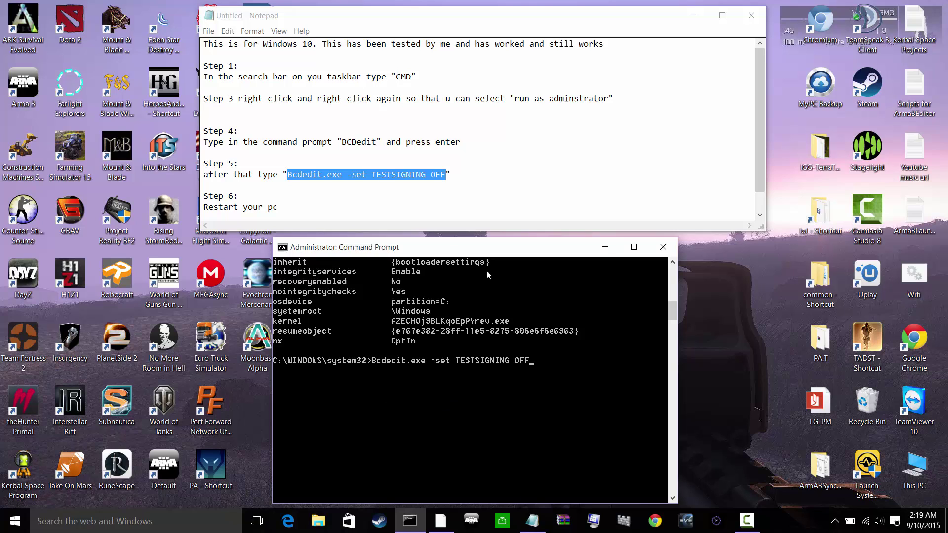
pyautogui.press('Return')
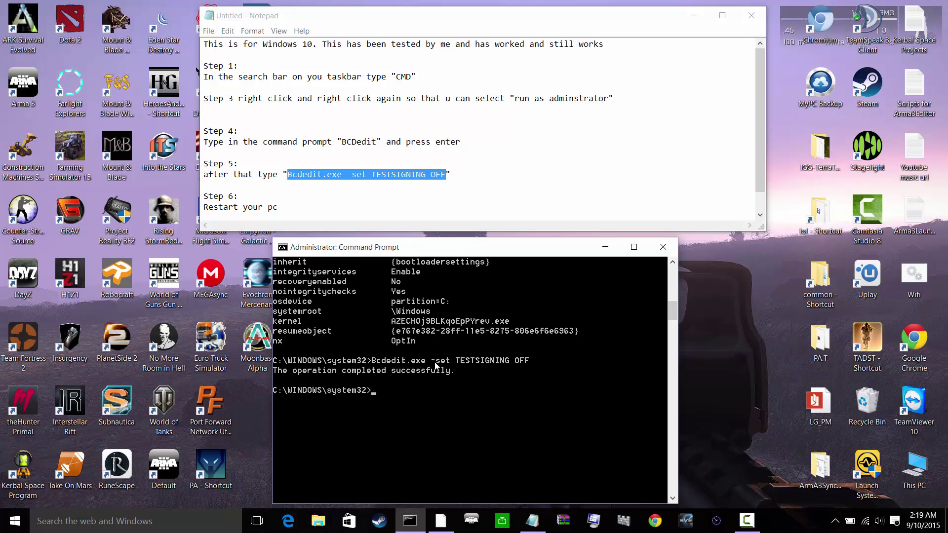
pyautogui.scroll(-1, 316, 205)
pyautogui.scroll(1, 292, 193)
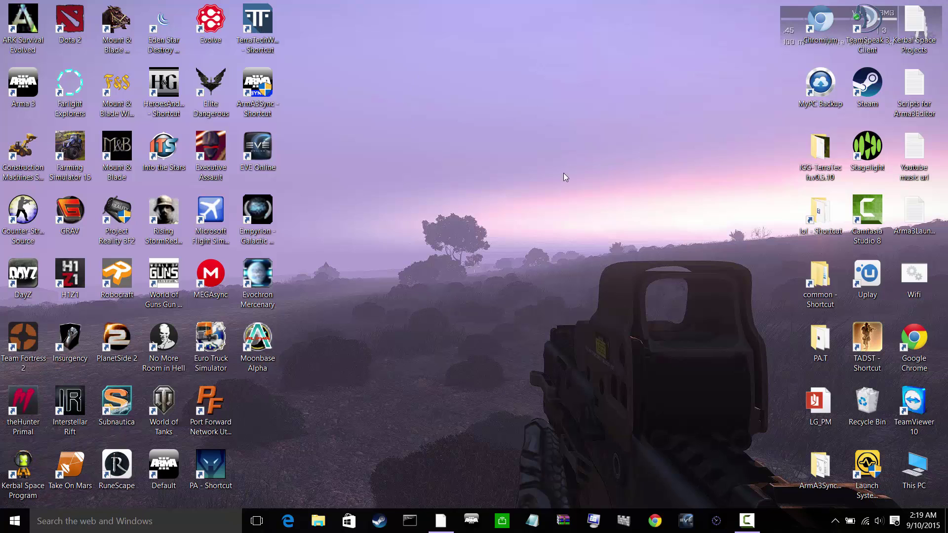
# Step: Launch ArmA3Sync and set the Arma III executable location to arma3battleye.exe in the Arma 3 folder
pyautogui.write('arma3sync')
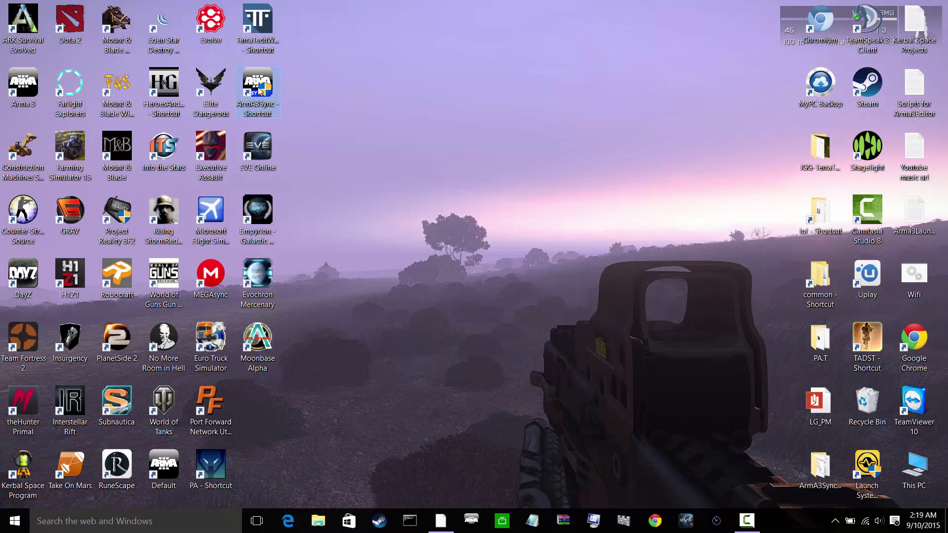
pyautogui.press('Return')
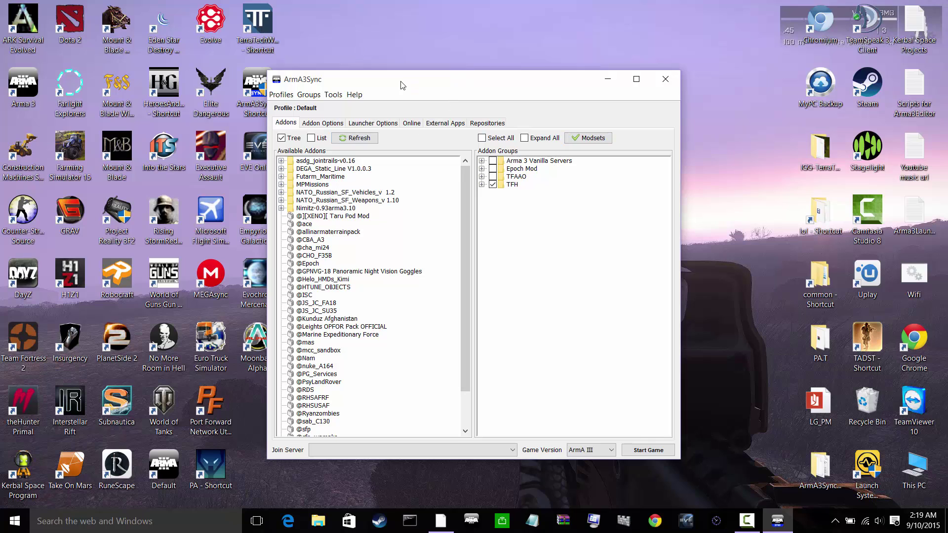
pyautogui.click(379, 124)
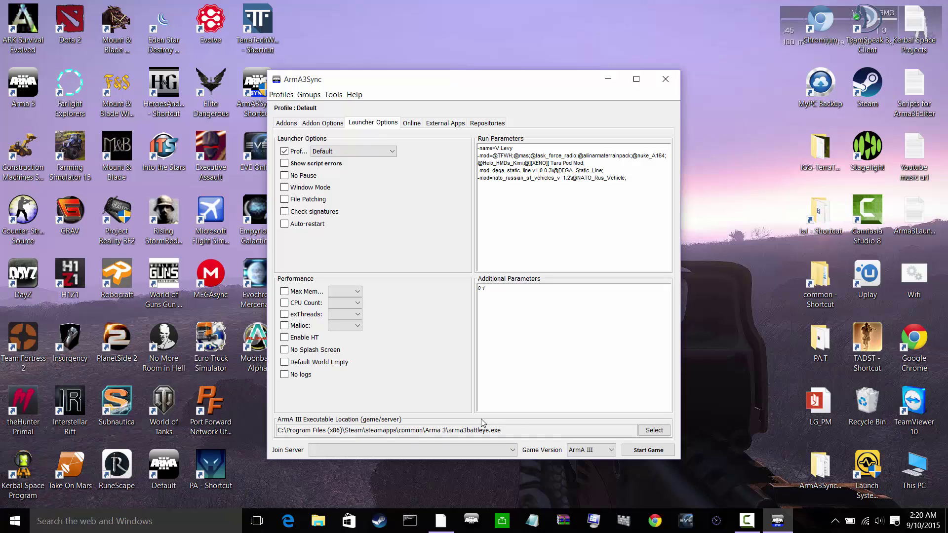
pyautogui.click(650, 432)
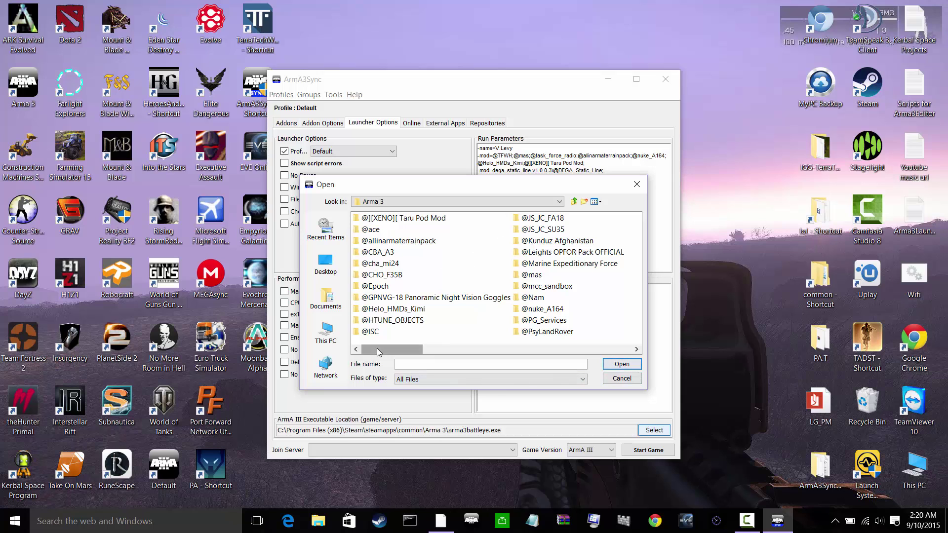
pyautogui.moveTo(377, 348); pyautogui.dragTo(538, 349)
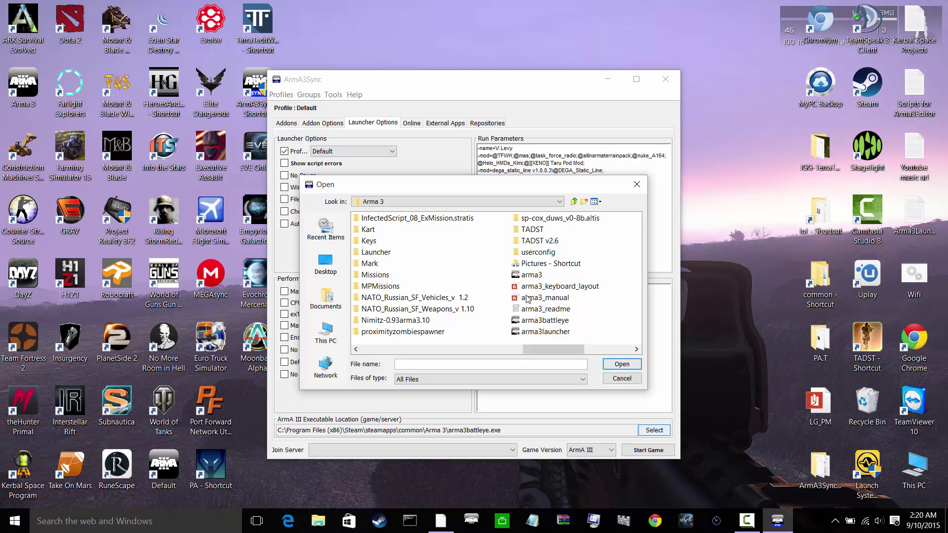
pyautogui.click(532, 322)
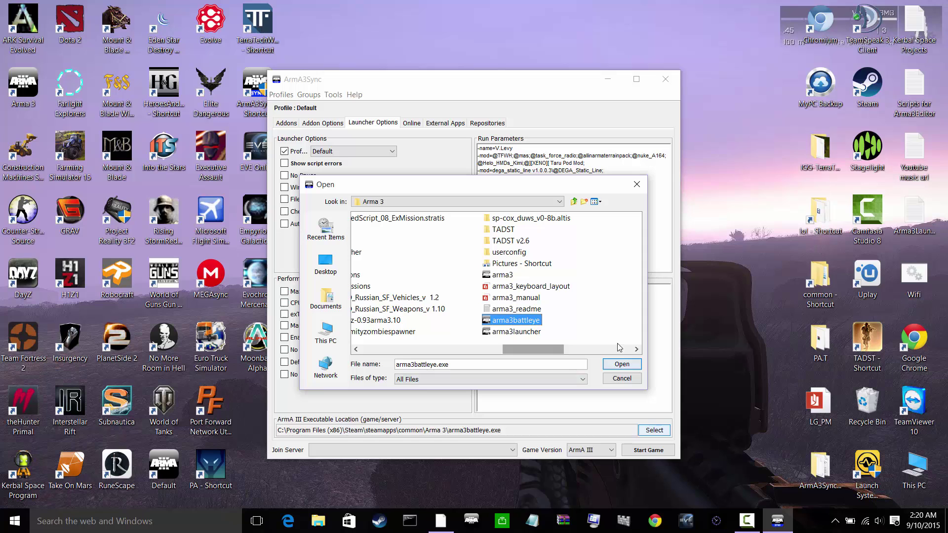
pyautogui.click(634, 366)
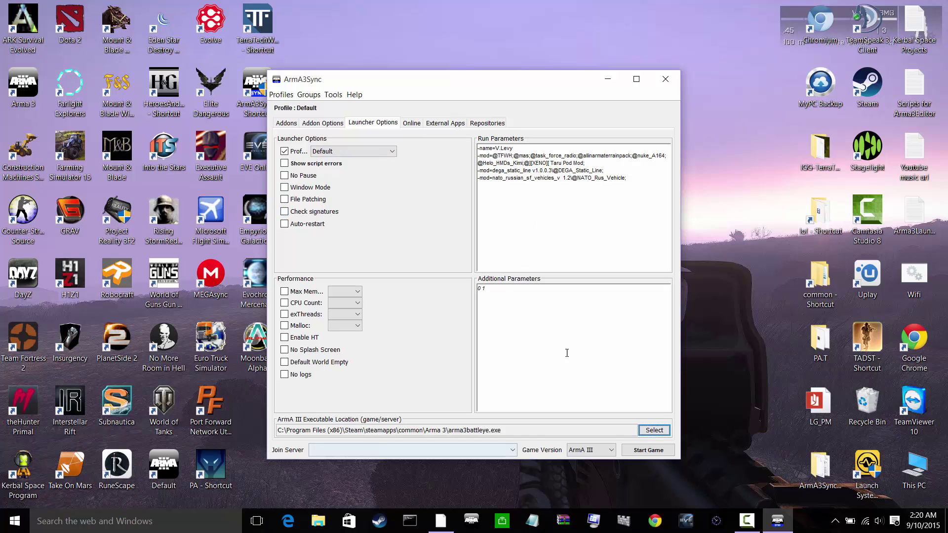
# Step: Start Arma 3 and open the multiplayer list of recently played servers, declining the Bootcamp offer
pyautogui.click(662, 453)
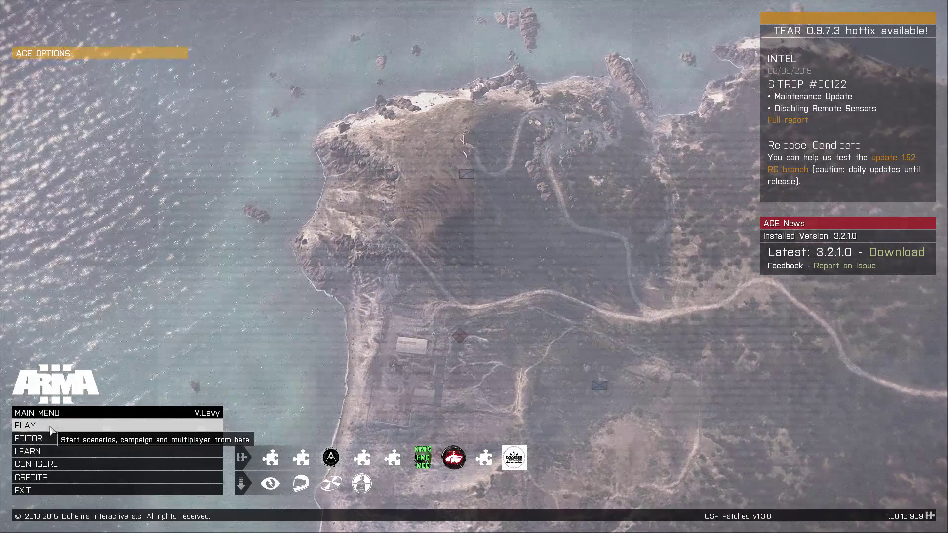
pyautogui.click(86, 429)
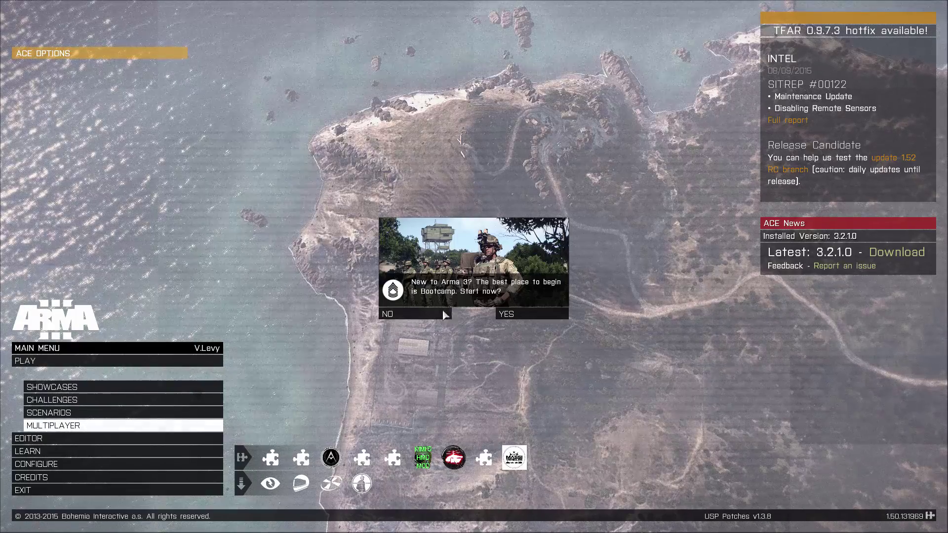
pyautogui.click(441, 315)
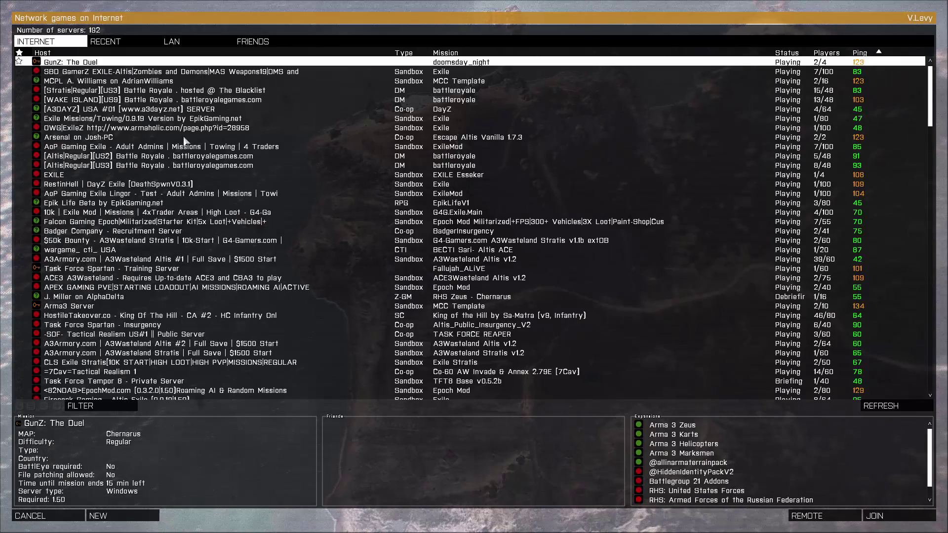
pyautogui.click(105, 41)
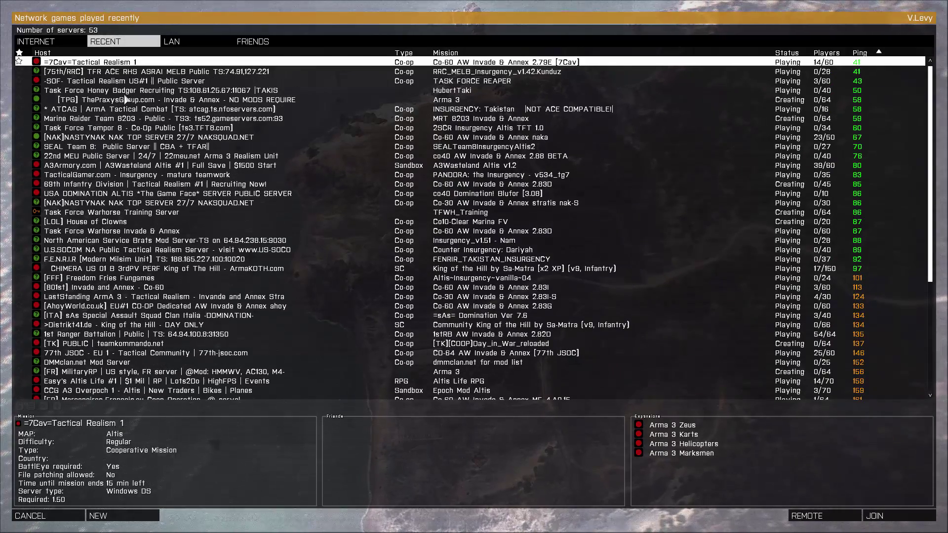
# Step: Join the Task Force Warhorse Invade & Annex server and agree to the BattlEye license
pyautogui.click(126, 100)
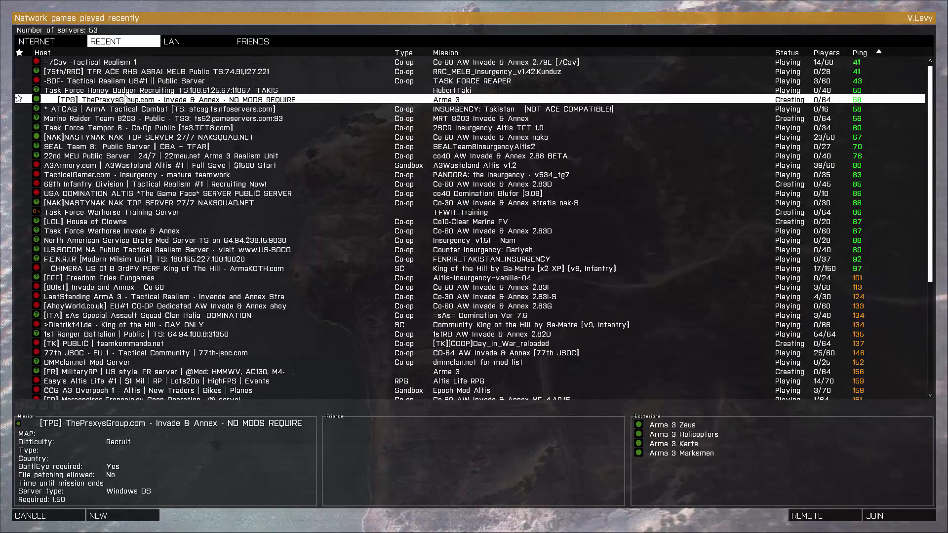
pyautogui.click(65, 119)
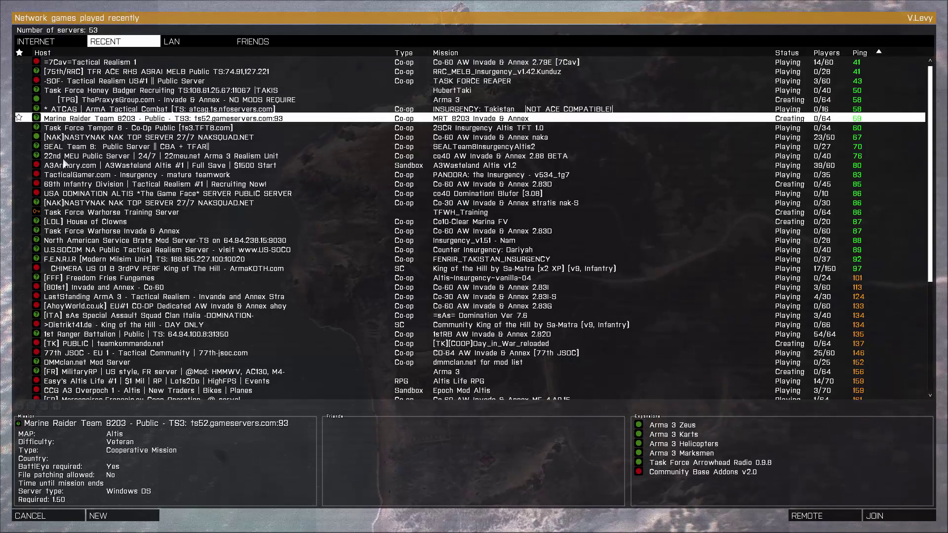
pyautogui.click(65, 231)
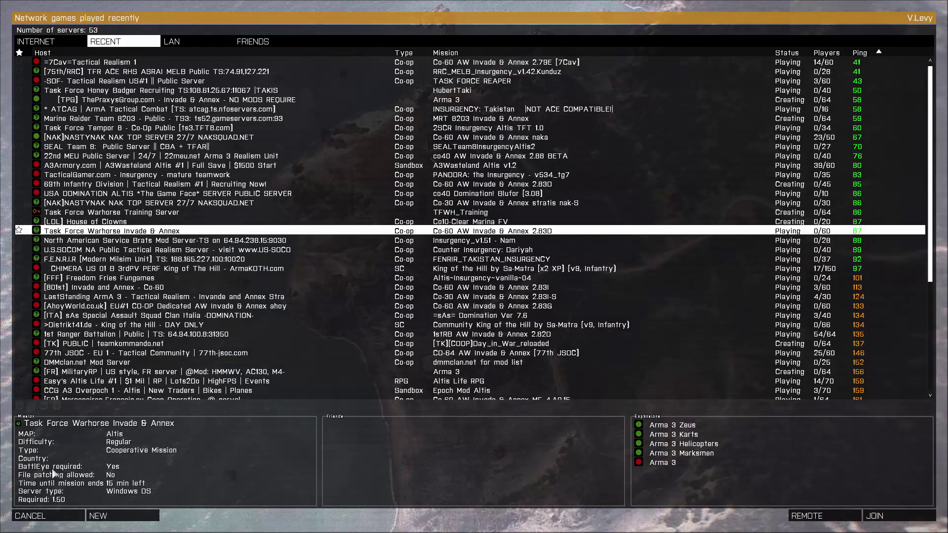
pyautogui.click(889, 520)
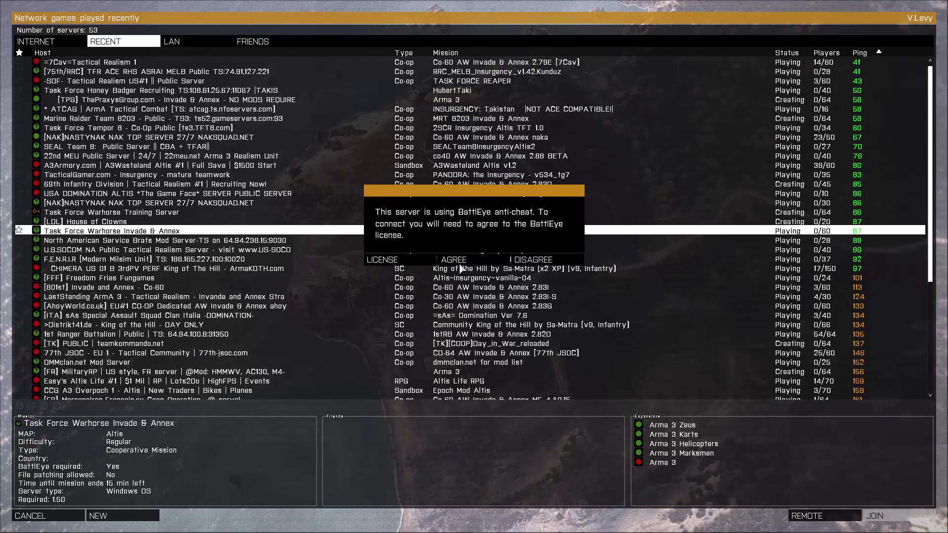
pyautogui.click(462, 267)
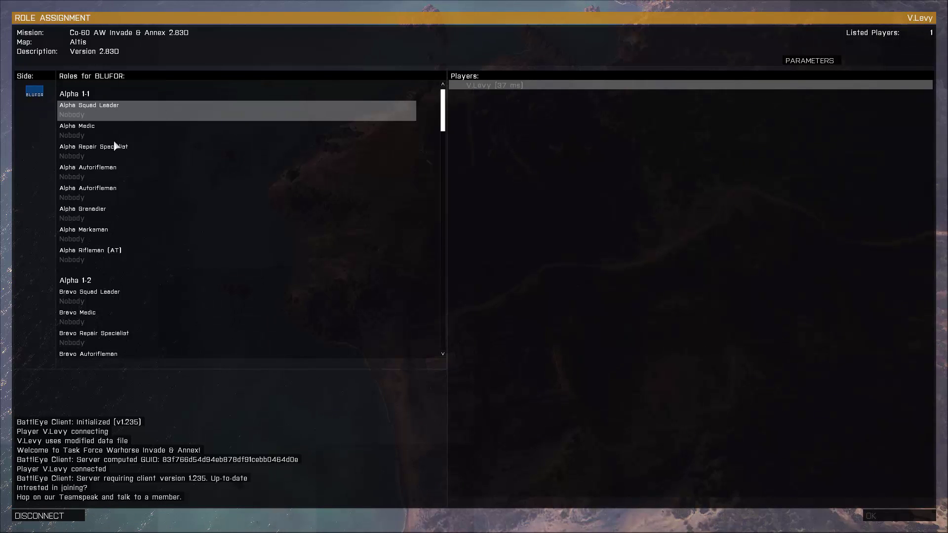
# Step: Take the first Vortex Pilot role in the Bravo 3-3 group and confirm the role assignment
pyautogui.scroll(-15, 156, 275)
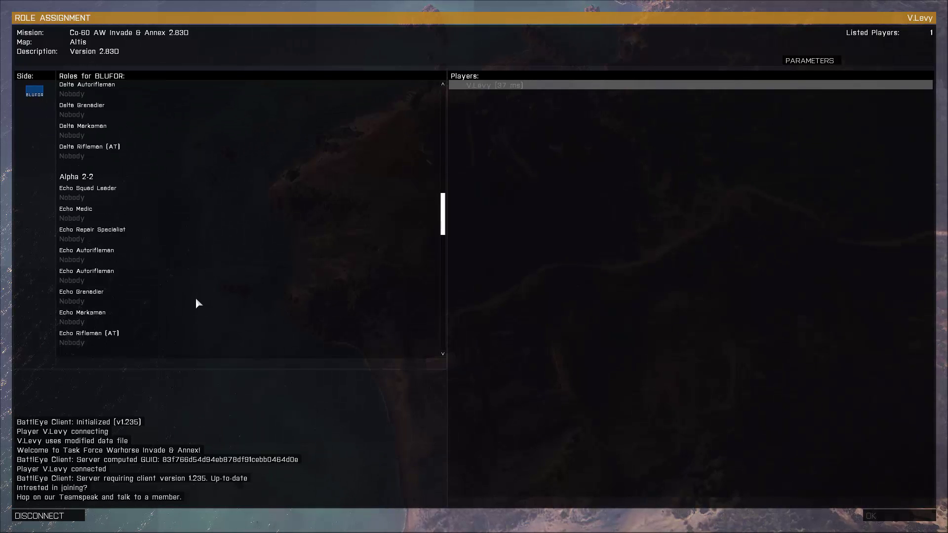
pyautogui.scroll(-15, 196, 299)
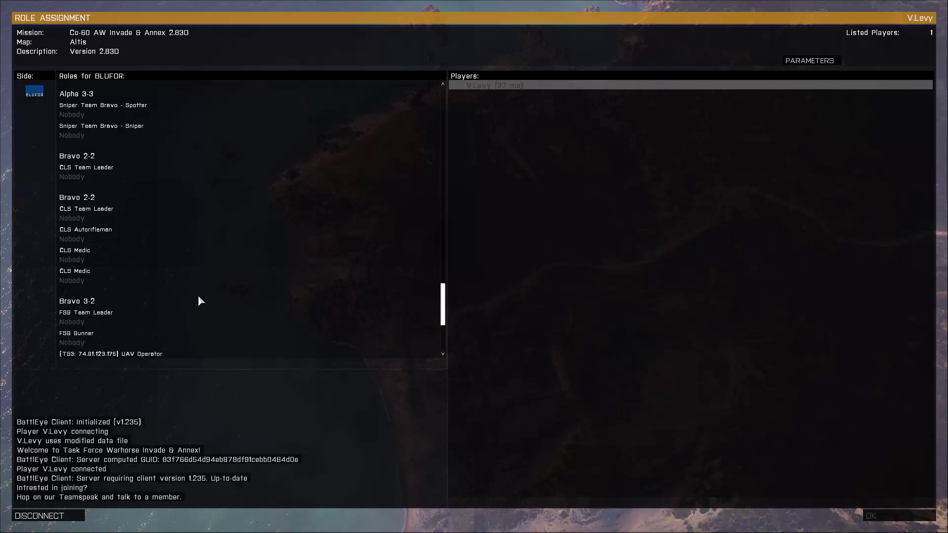
pyautogui.scroll(-2, 199, 300)
pyautogui.scroll(-5, 134, 226)
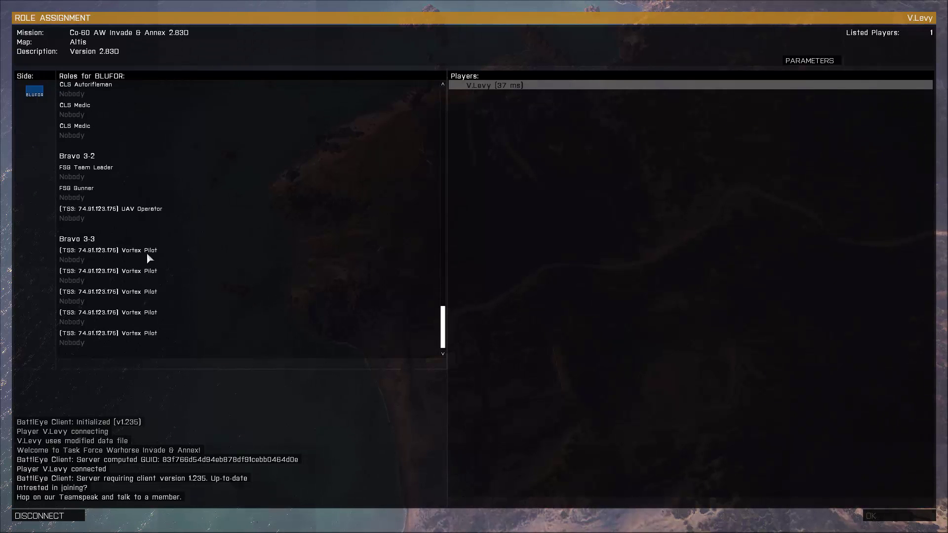
pyautogui.click(142, 253)
pyautogui.click(899, 519)
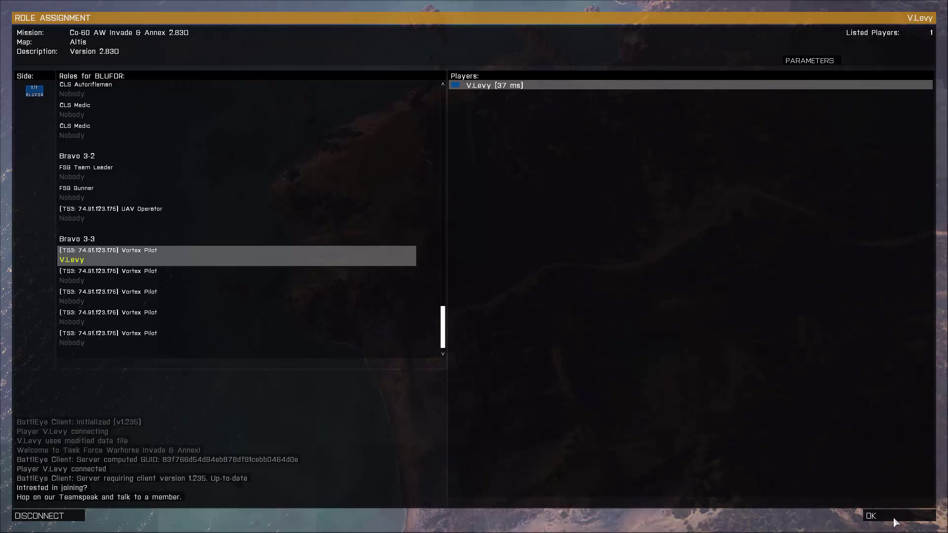